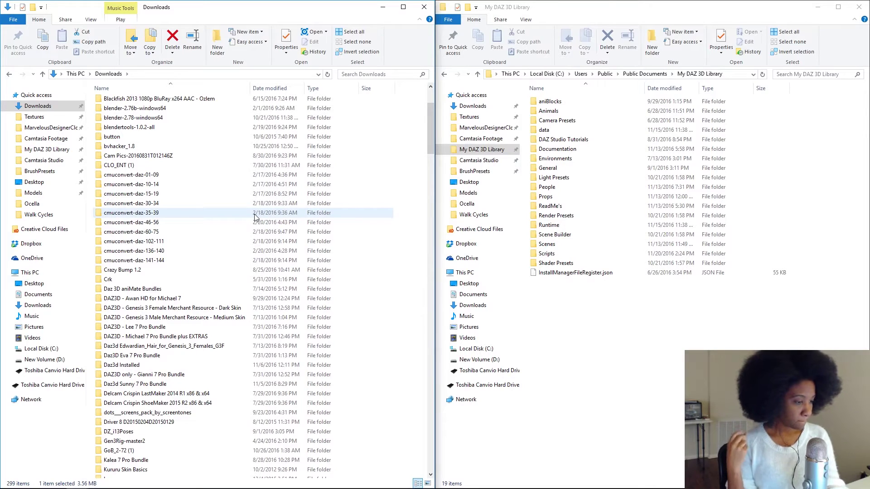
Locate and open one of the DAZ 3D content folders in Downloads
scroll(240, 215, "down", 2)
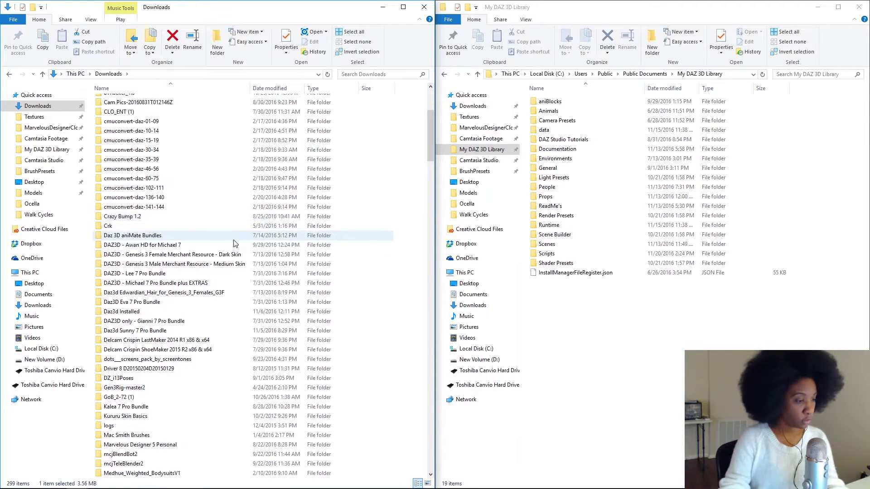
scroll(241, 230, "down", 1)
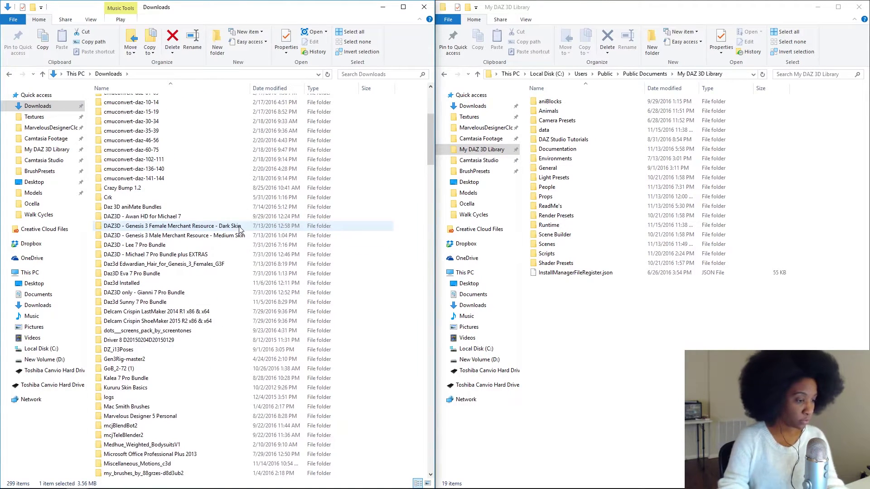
scroll(240, 230, "down", 1)
double_click(154, 249)
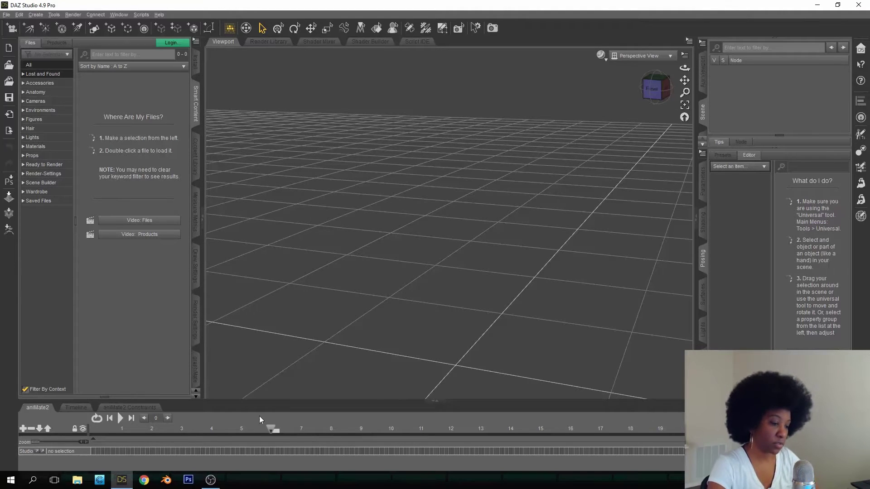
Return the aniMate2 playhead to the start of the timeline and shift the end-of-animation marker
left_click_drag(271, 428, 90, 437)
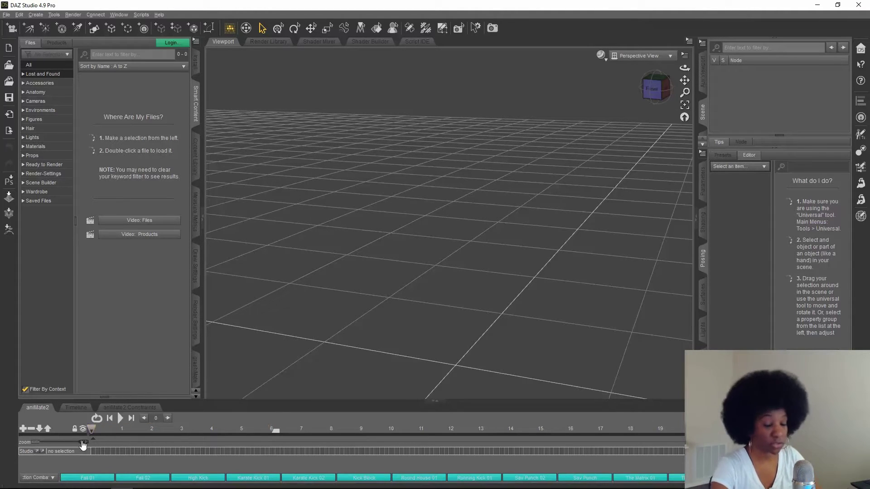
left_click_drag(282, 431, 292, 434)
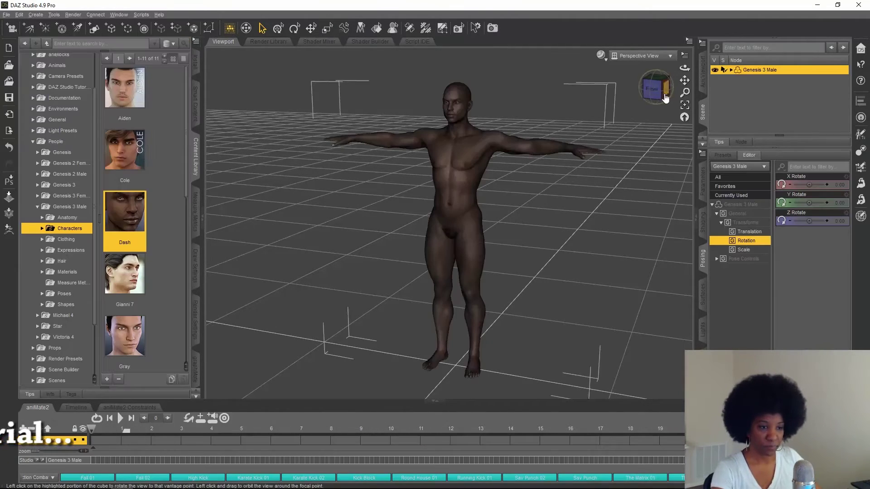
mouse_move(656, 87)
left_mouse_down()
mouse_move(668, 88)
mouse_move(561, 80)
mouse_move(647, 87)
mouse_move(673, 99)
mouse_move(663, 94)
left_mouse_up()
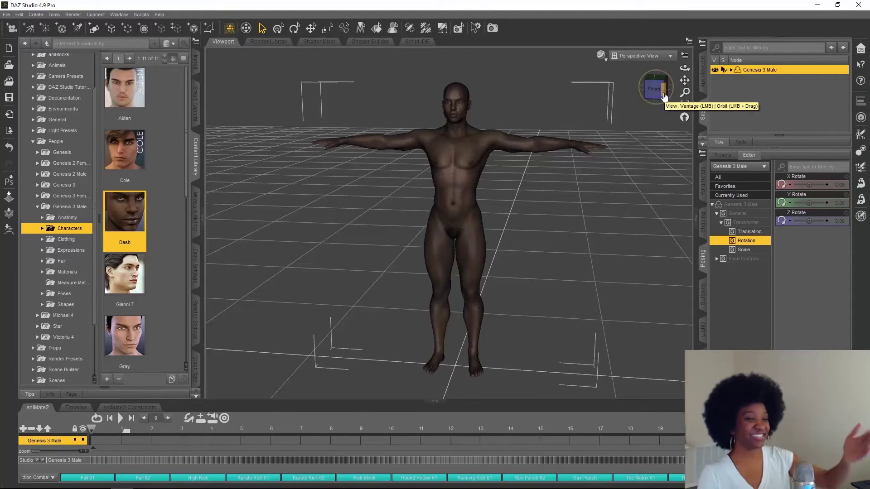
mouse_move(663, 96)
left_mouse_down()
mouse_move(651, 101)
mouse_move(612, 89)
mouse_move(644, 102)
mouse_move(680, 97)
left_mouse_up()
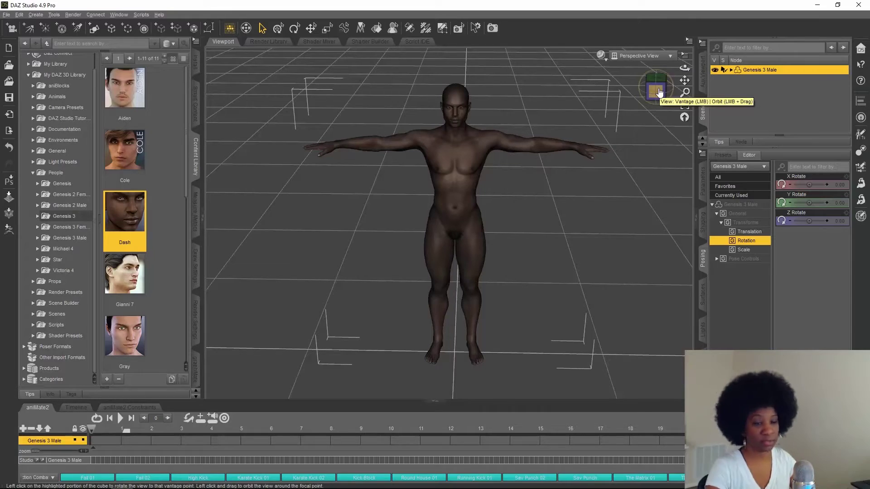
left_click_drag(659, 93, 637, 84)
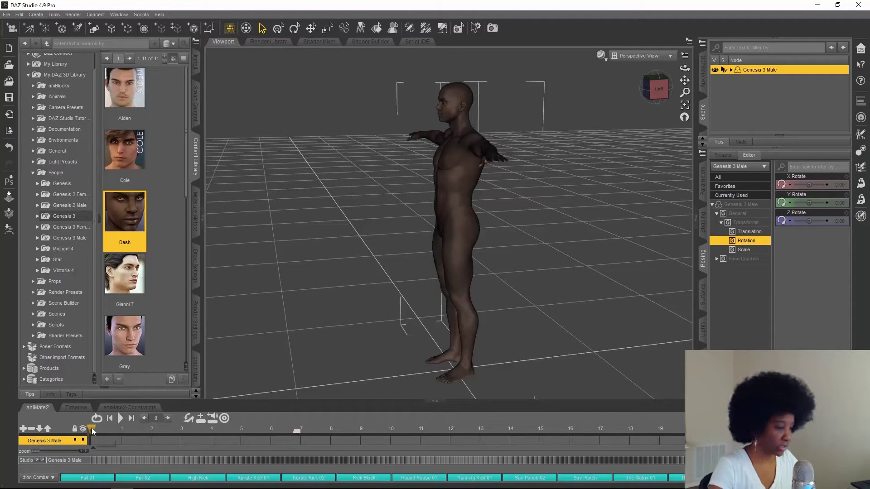
Scrub the playhead to the 6-second mark and move the end-of-animation marker to about 7 seconds
left_click_drag(92, 428, 139, 431)
left_click_drag(203, 431, 260, 430)
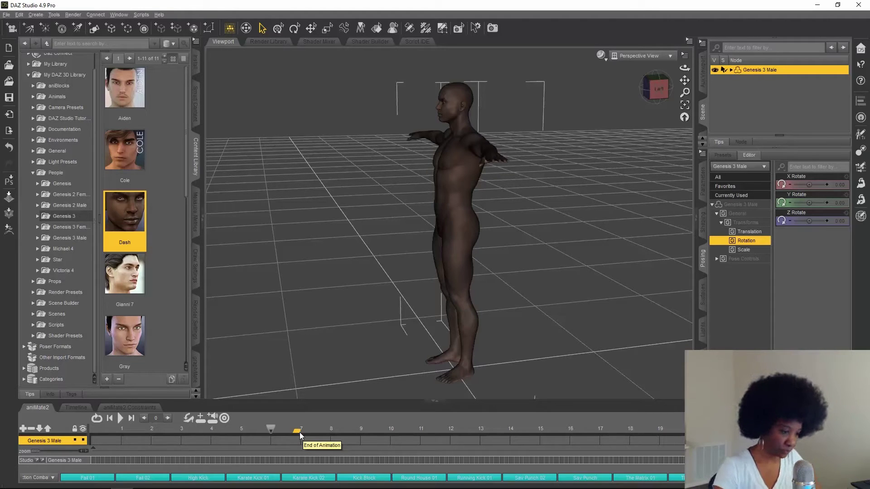
left_click_drag(300, 432, 287, 434)
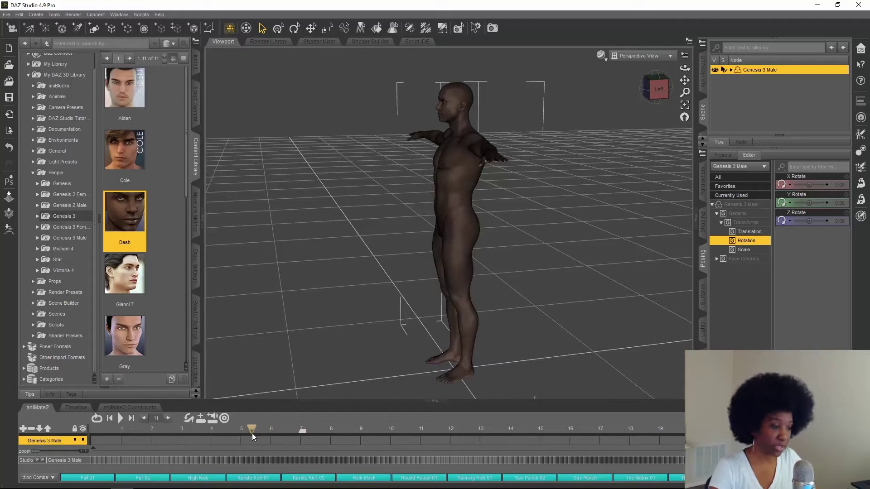
left_click_drag(245, 436, 260, 435)
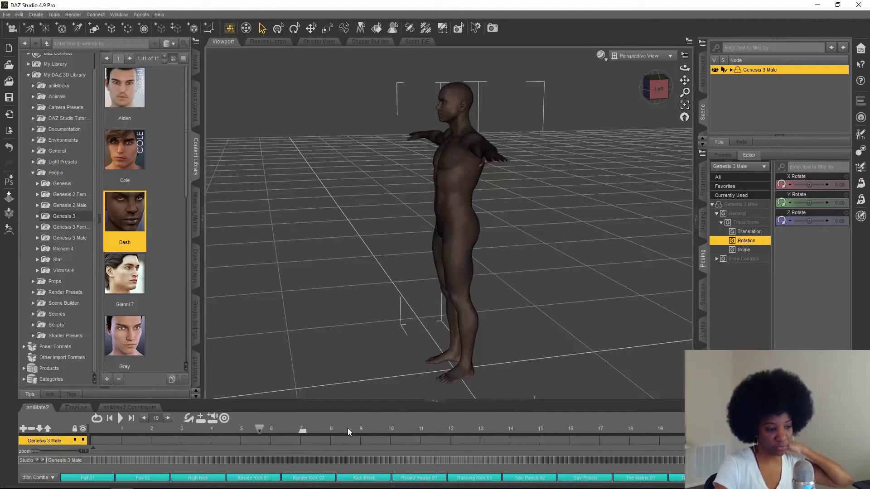
left_click_drag(259, 429, 236, 428)
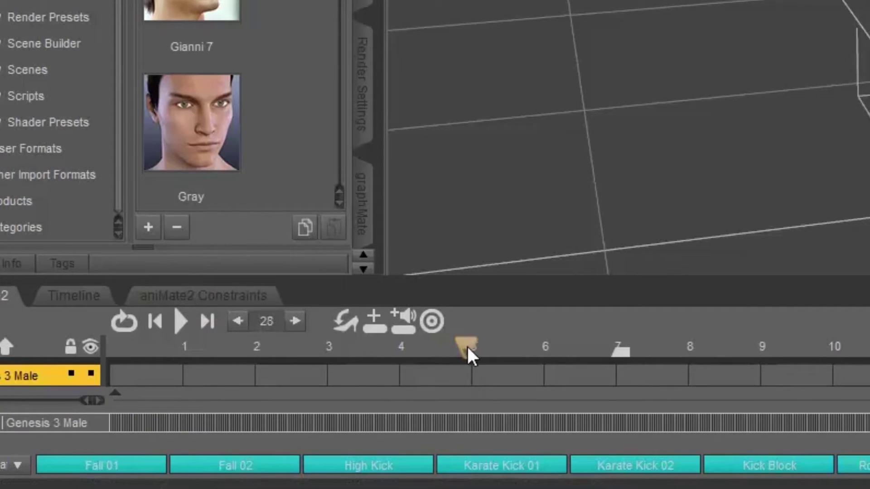
left_click_drag(468, 349, 473, 350)
left_click_drag(471, 351, 543, 359)
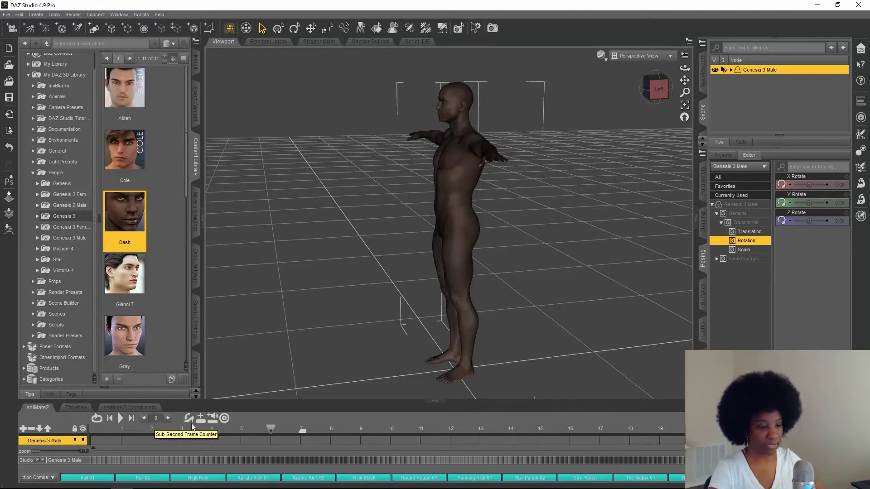
Place the playhead exactly at 6 seconds and bring the end-of-animation marker to the same point
scroll(270, 422, "up", 3)
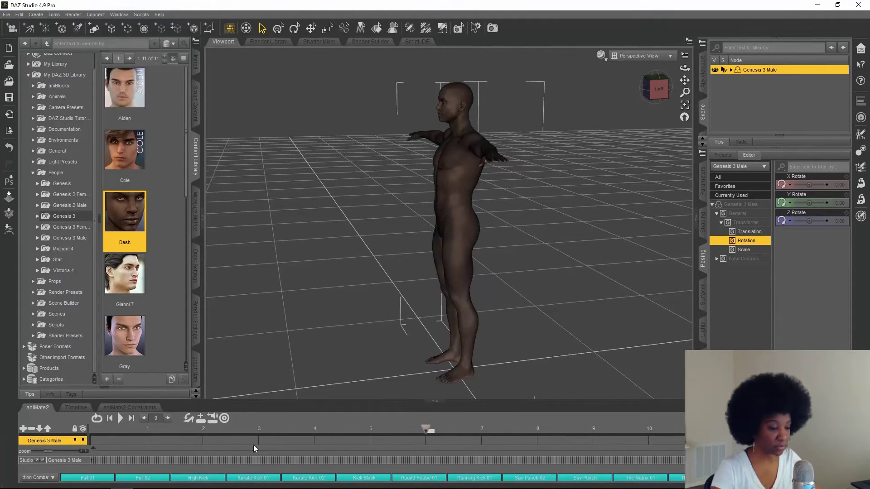
scroll(331, 431, "down", 3)
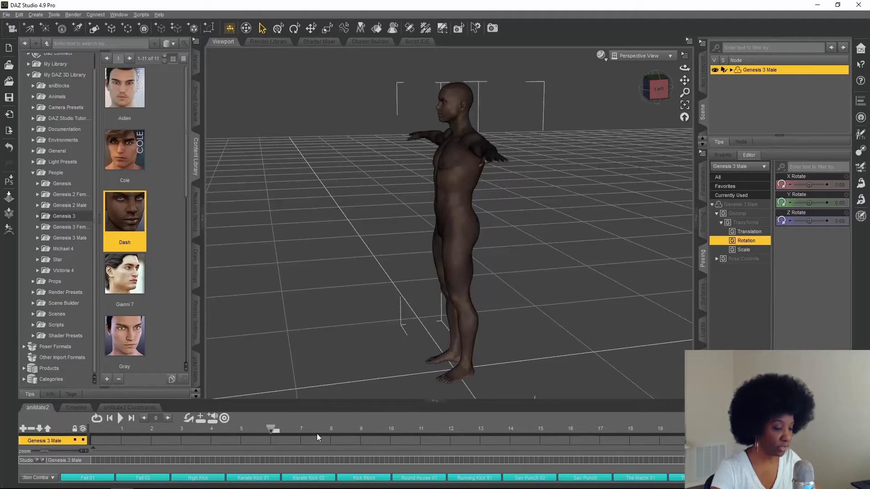
mouse_move(277, 433)
left_mouse_down()
mouse_move(304, 433)
mouse_move(235, 437)
mouse_move(251, 439)
left_mouse_up()
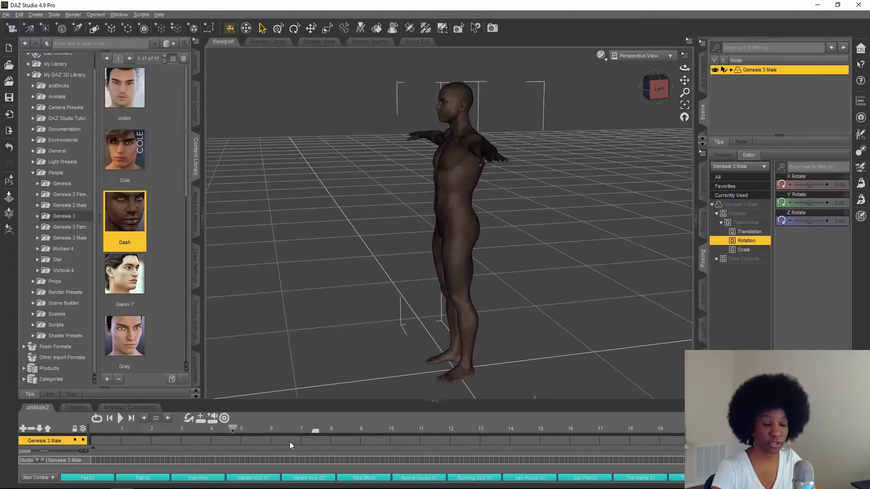
scroll(313, 434, "up", 3)
left_click_drag(353, 426, 428, 430)
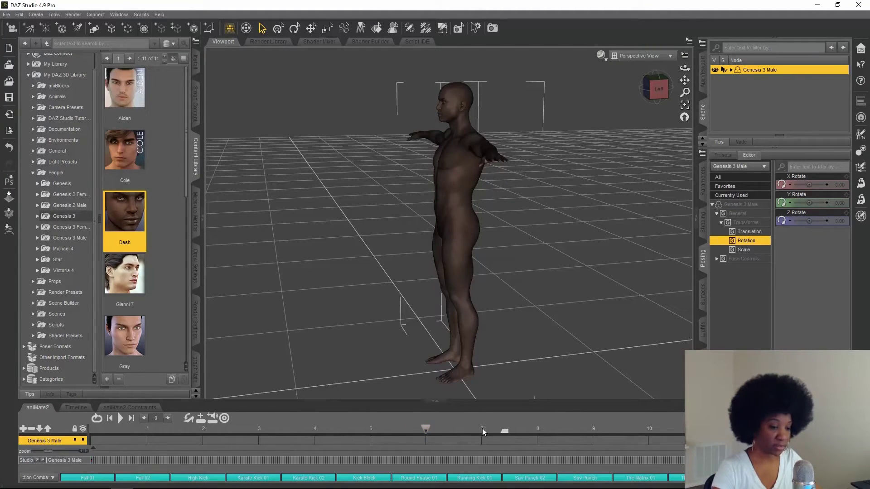
left_click_drag(506, 432, 491, 433)
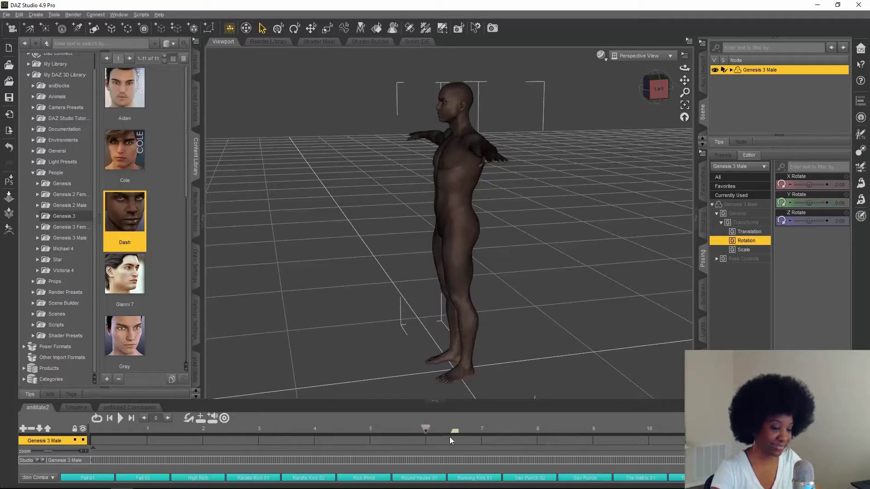
left_click_drag(427, 438, 319, 435)
scroll(169, 434, "down", 1)
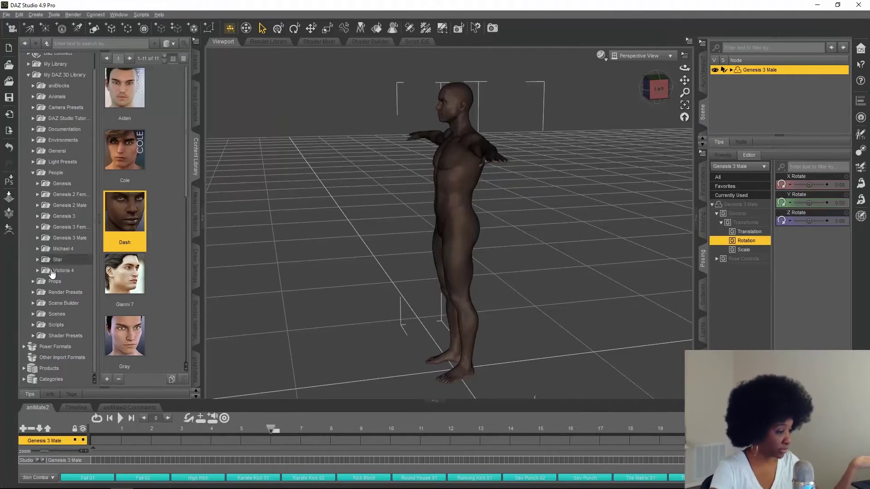
Apply the Flex pose from the Genesis 3 Male Blue Steel poses to the figure at the 6-second mark
left_click(38, 238)
left_click(41, 325)
left_click(68, 336)
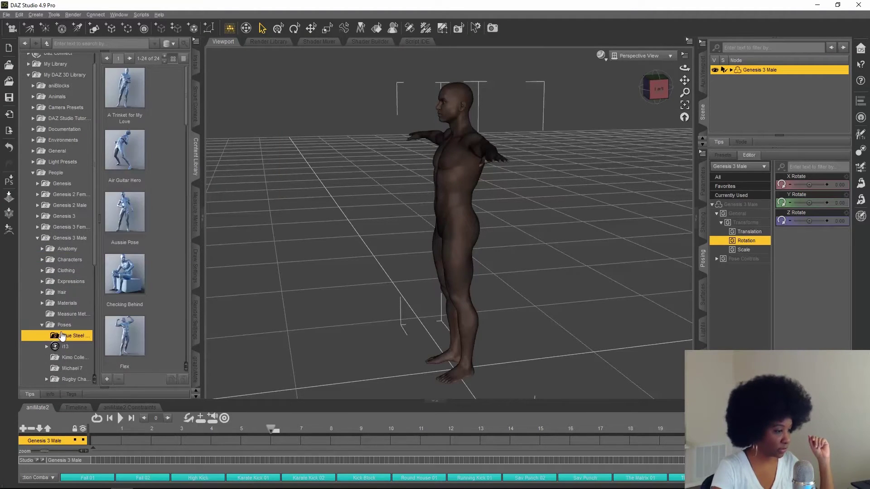
double_click(120, 335)
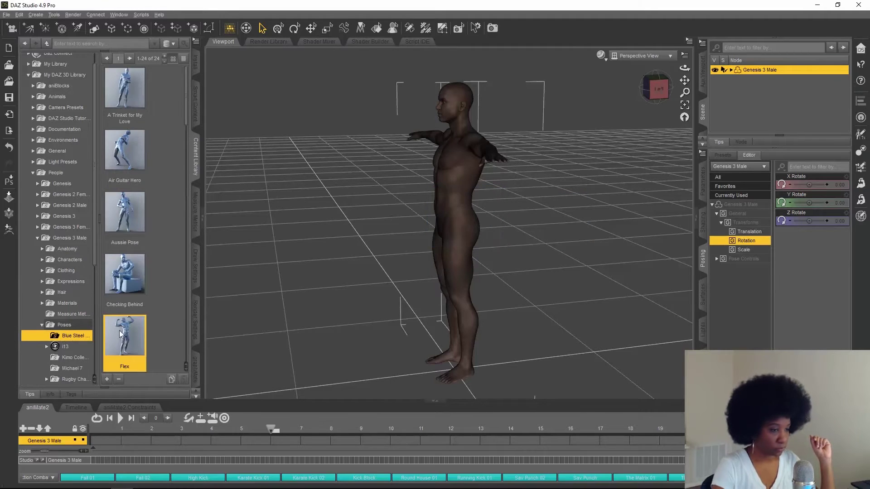
left_click(652, 88)
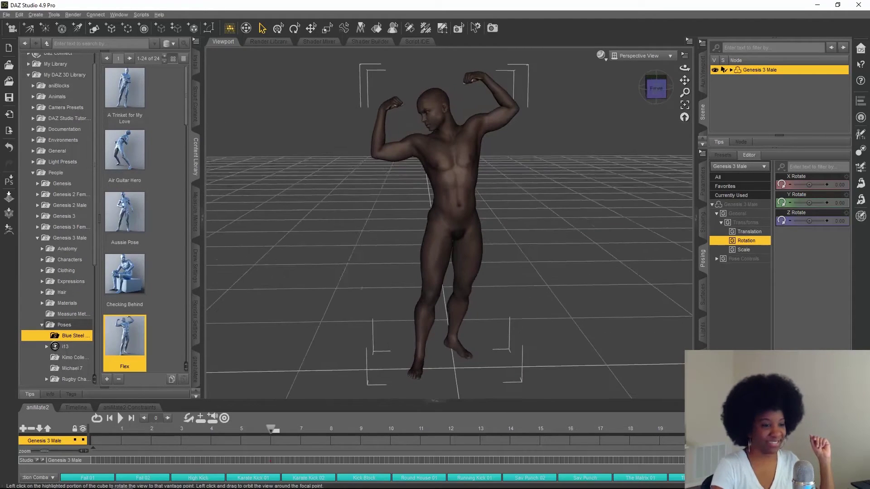
left_click_drag(651, 90, 678, 84)
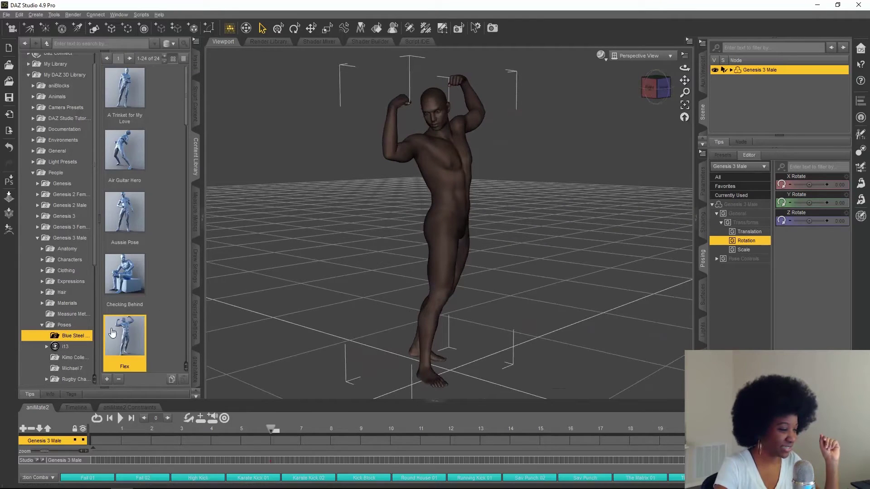
scroll(170, 221, "down", 5)
scroll(170, 216, "up", 5)
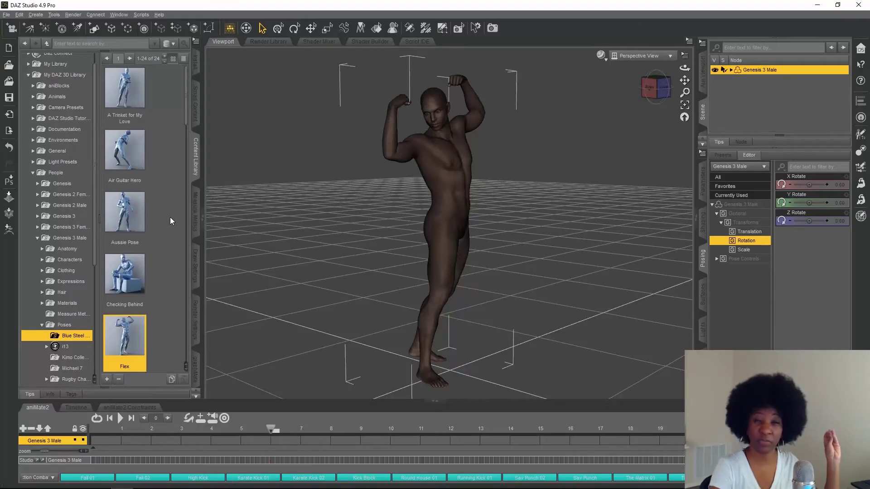
left_click_drag(670, 94, 649, 98)
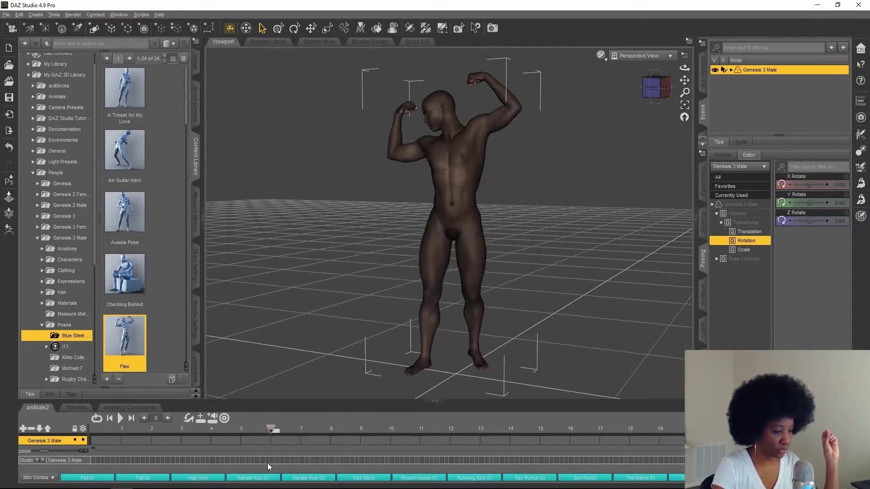
Examine the figure's keyframes on the studio track at the start and at the 6-second mark
scroll(270, 462, "up", 4)
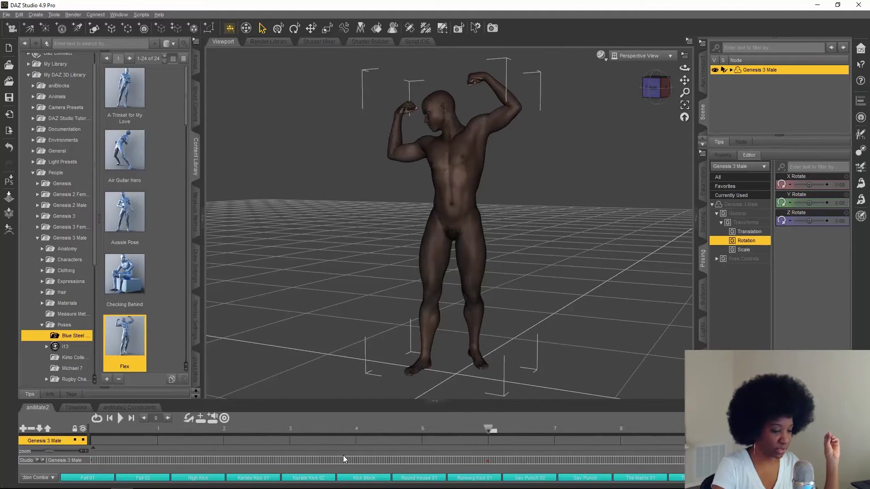
scroll(488, 466, "up", 2)
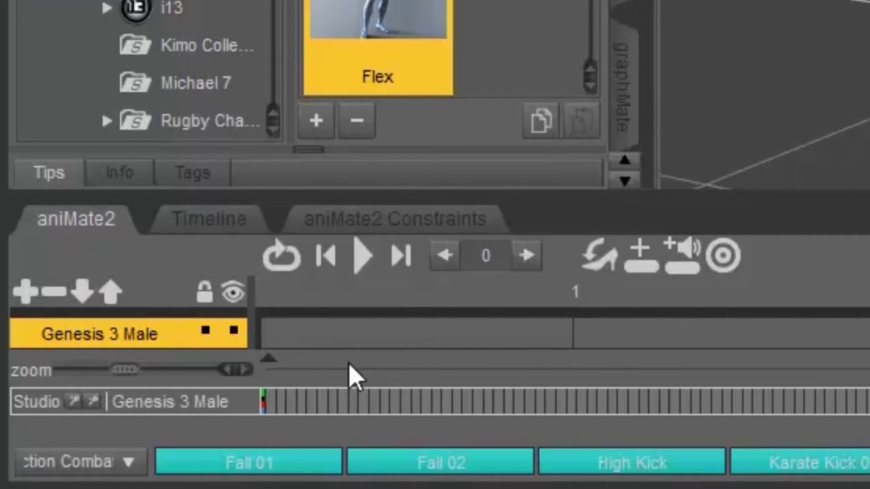
scroll(562, 333, "down", 5)
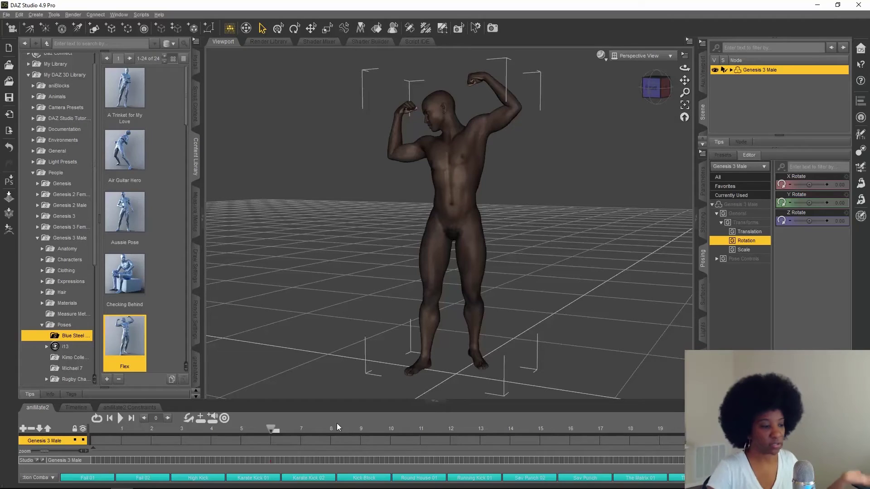
Play back the animation and scrub between the start and the 6-second mark to check the pose transition
left_click_drag(271, 430, 79, 456)
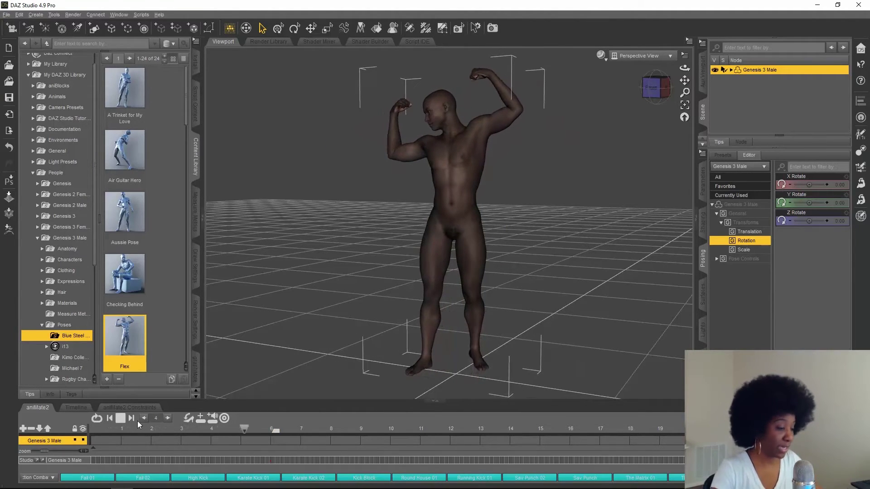
left_click(120, 419)
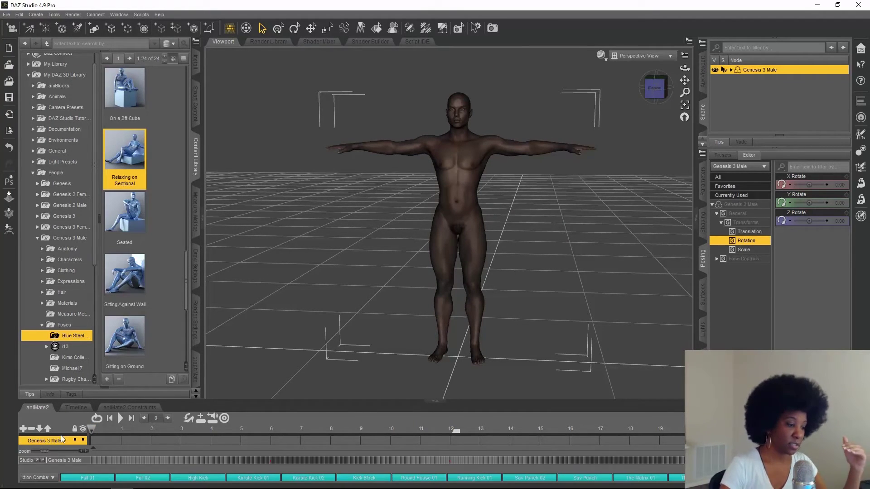
left_click_drag(91, 428, 273, 422)
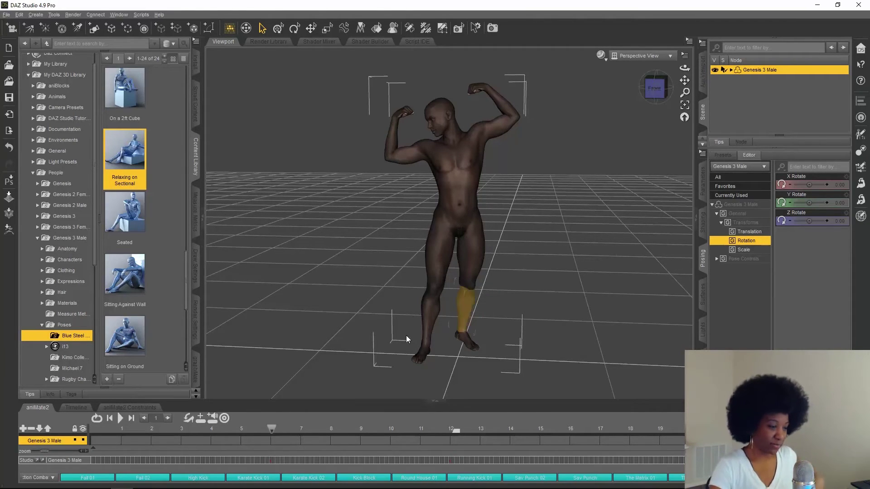
left_click_drag(271, 430, 186, 428)
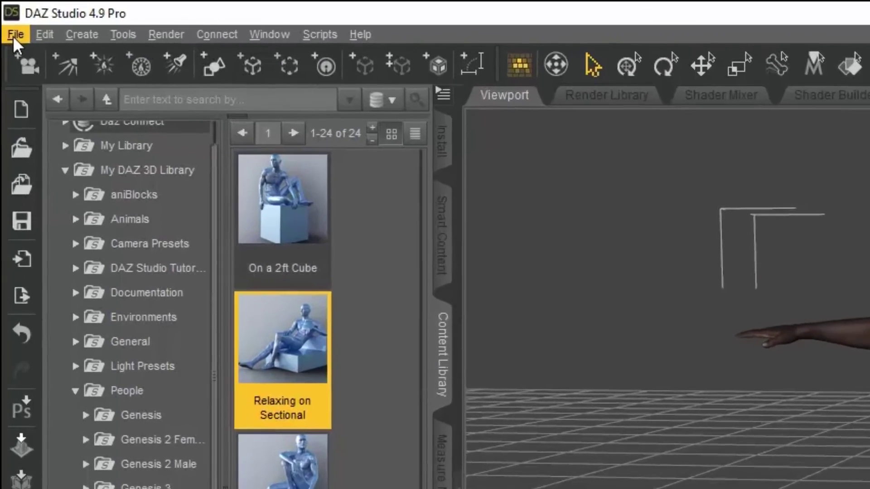
Start exporting the animation to the Desktop as DashANIM in the MDD by aniMate2 (*.mdd) format
left_click(14, 37)
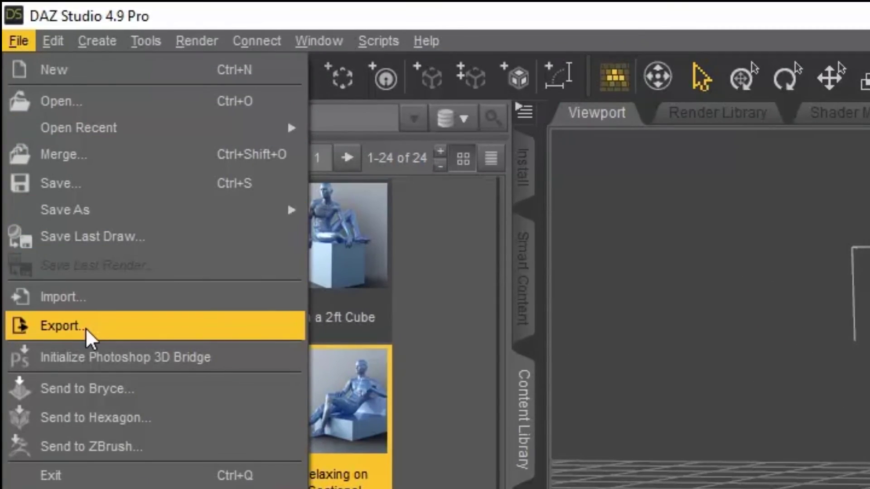
left_click(72, 278)
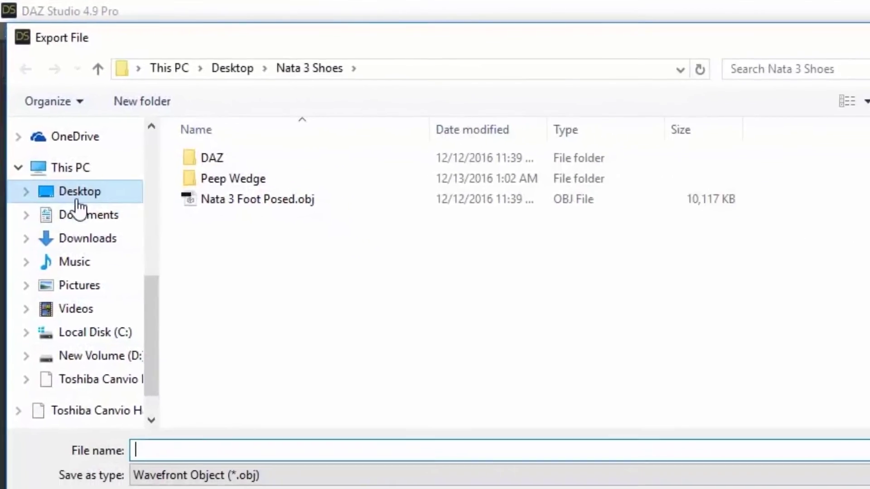
left_click(97, 242)
left_click(185, 376)
type("DashANIM")
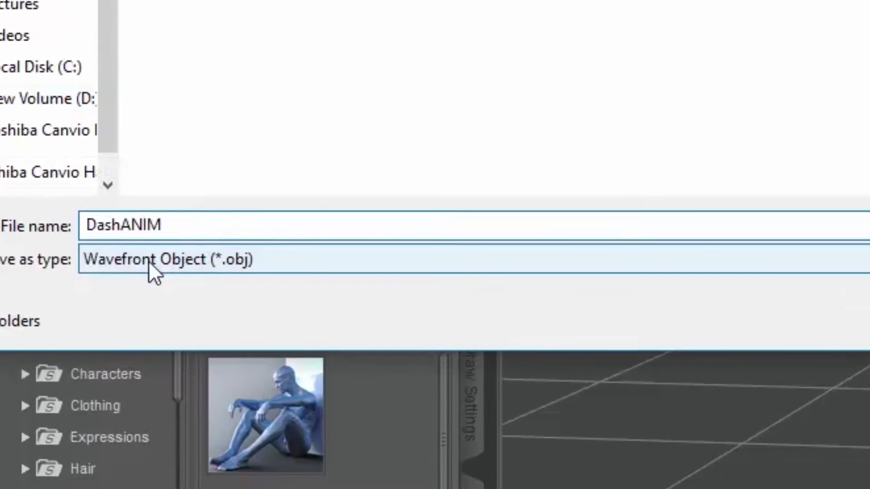
left_click(150, 398)
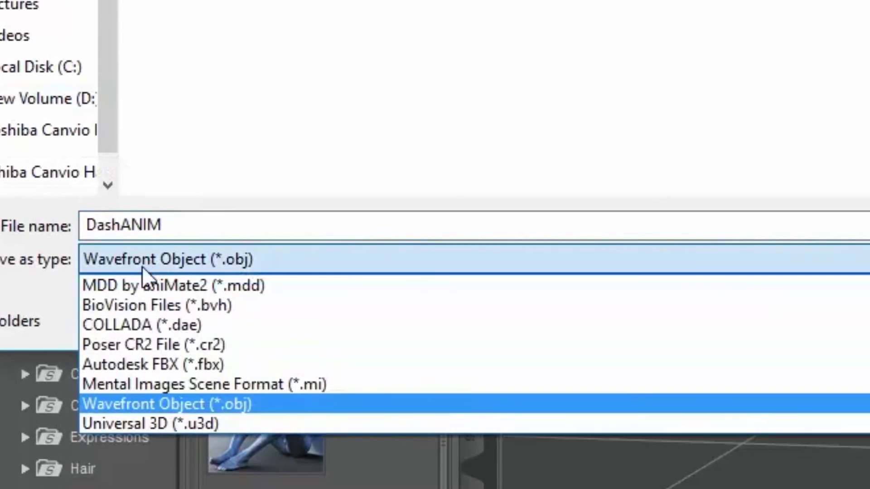
left_click(251, 286)
left_click(822, 304)
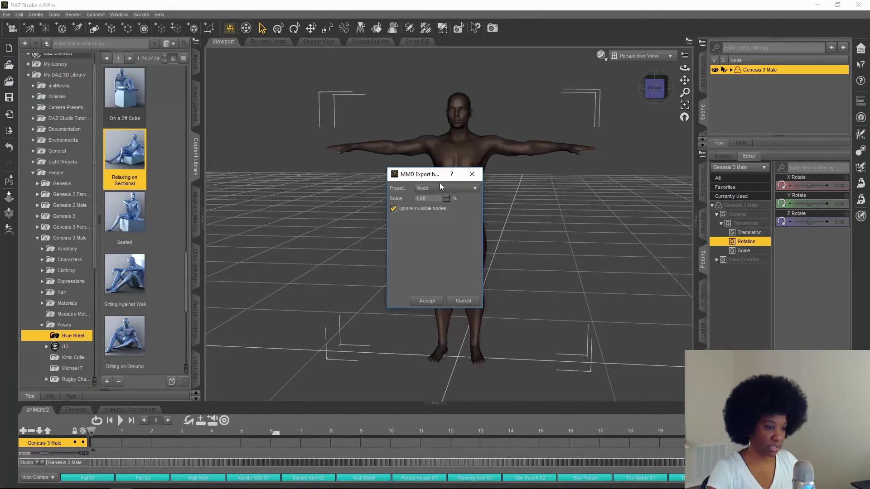
Export the MDD with the Daz Studio preset at 100% scale, ignoring invisible nodes
left_click(465, 194)
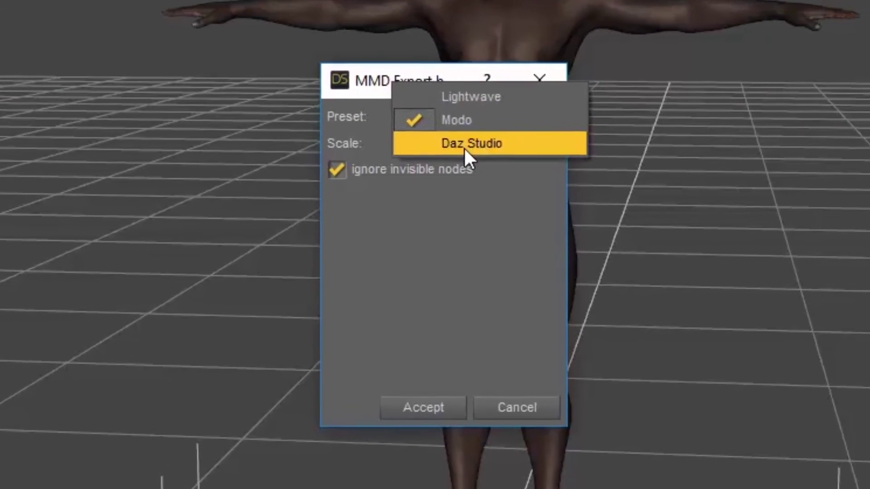
left_click(443, 199)
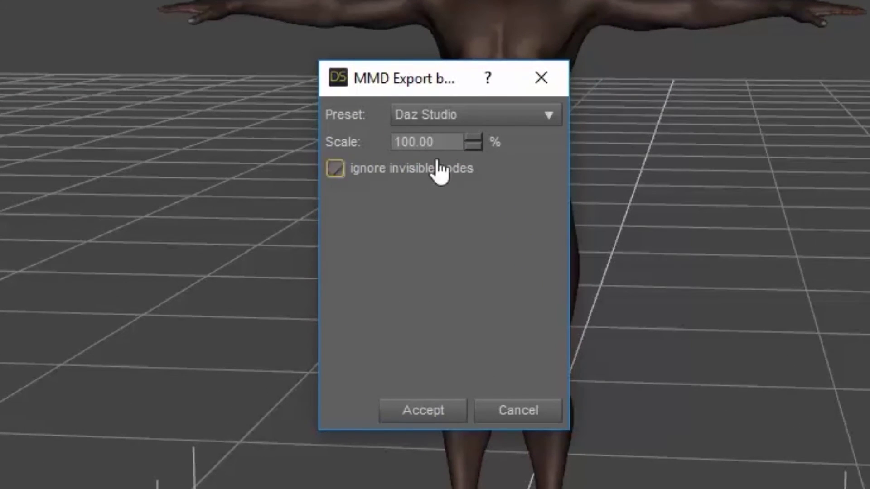
left_click(486, 177)
left_click(393, 177)
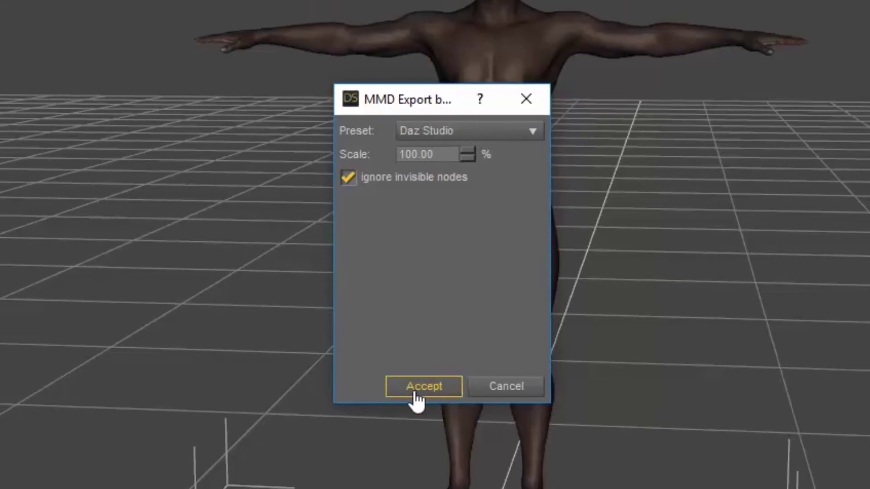
left_click(417, 412)
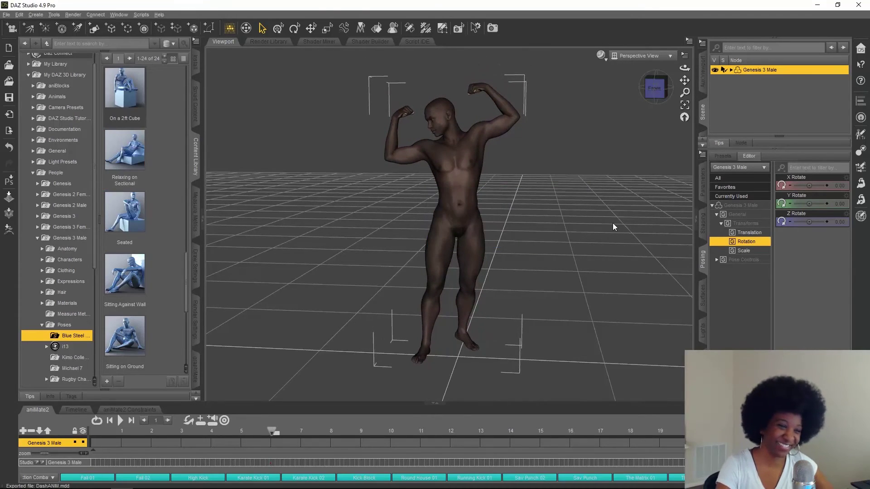
Export the figure to the Desktop as Dash.obj in Wavefront Object format, accepting the OBJ options with the Custom preset at 100% scale
left_click(6, 15)
left_click(26, 122)
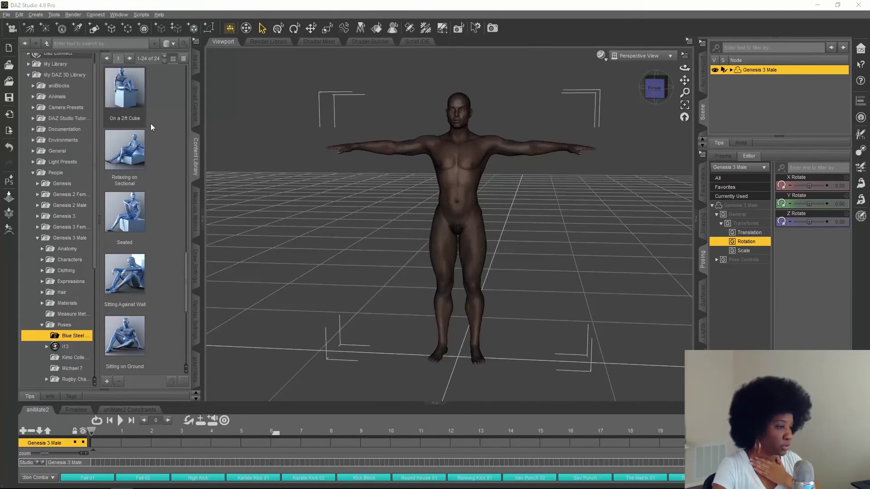
type("Dash")
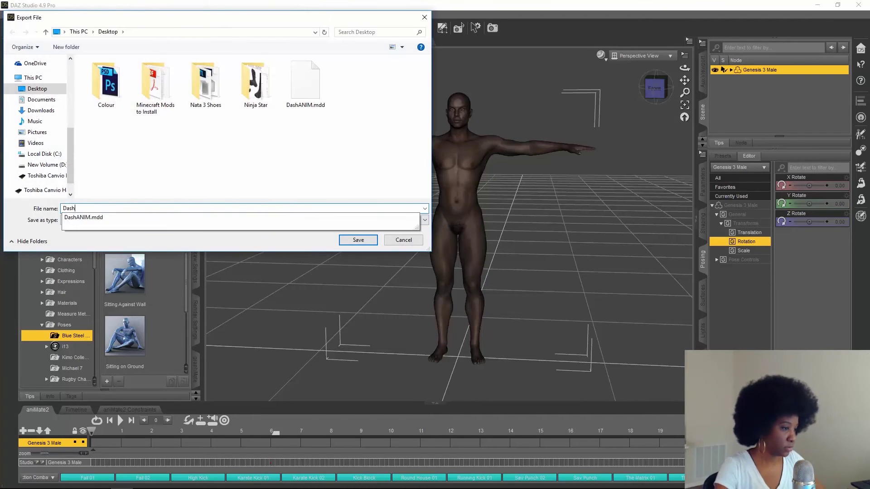
left_click(219, 128)
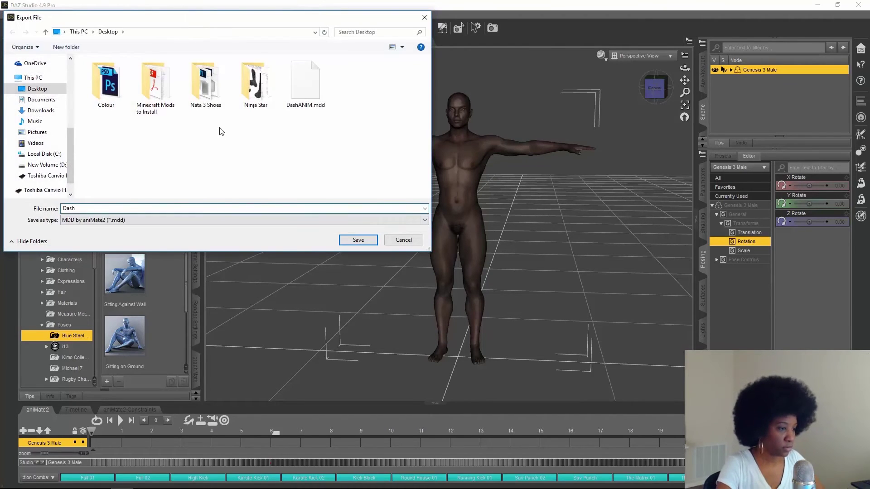
left_click(140, 221)
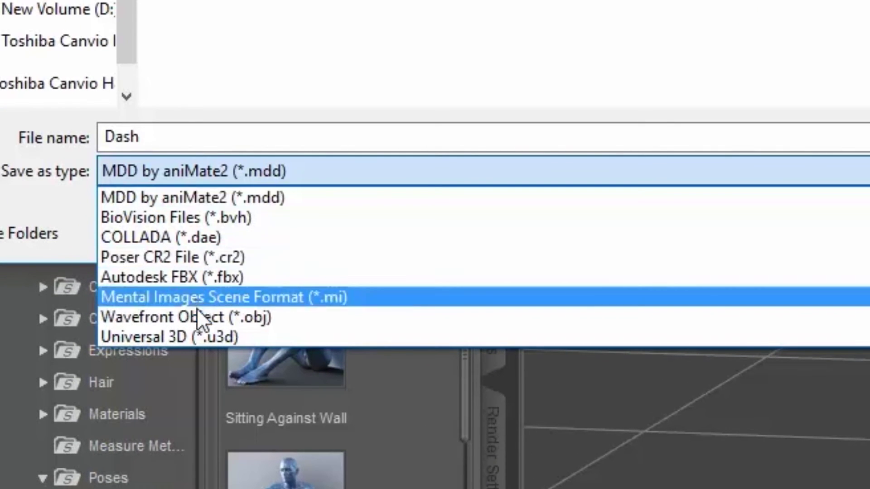
left_click(198, 313)
left_click(138, 138)
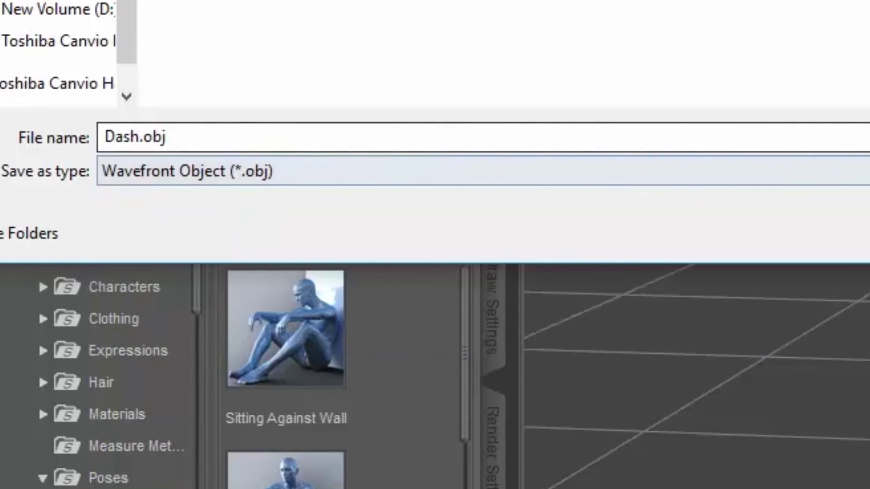
key("Return")
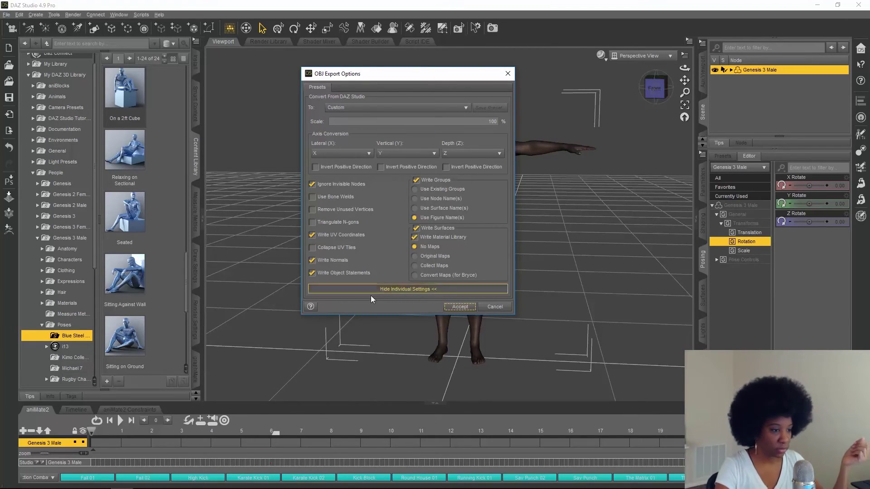
left_click(461, 308)
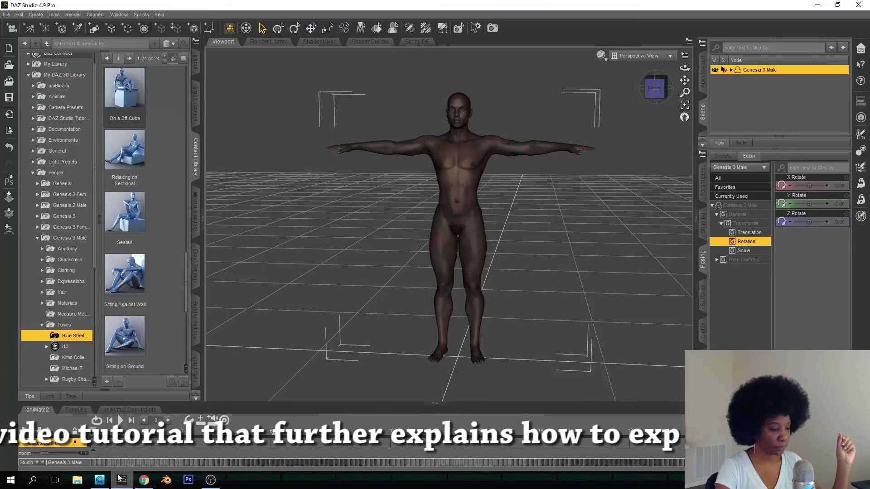
Switch to Marvelous Designer and load Dash.obj from the Desktop as the avatar
left_click(100, 480)
left_click(31, 12)
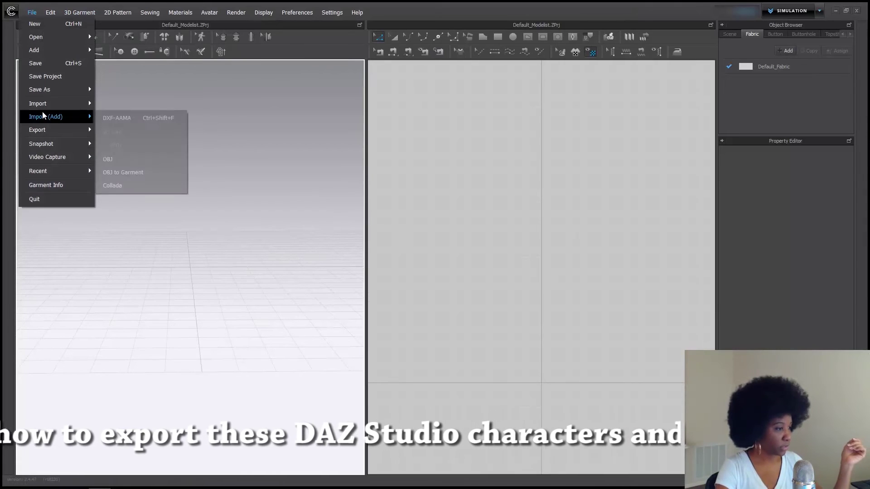
mouse_move(45, 52)
left_click(112, 92)
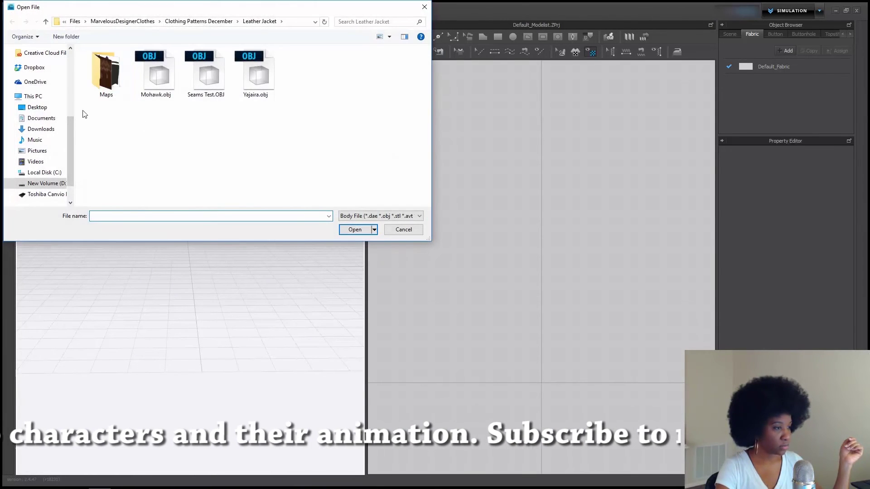
left_click(37, 107)
left_click(313, 77)
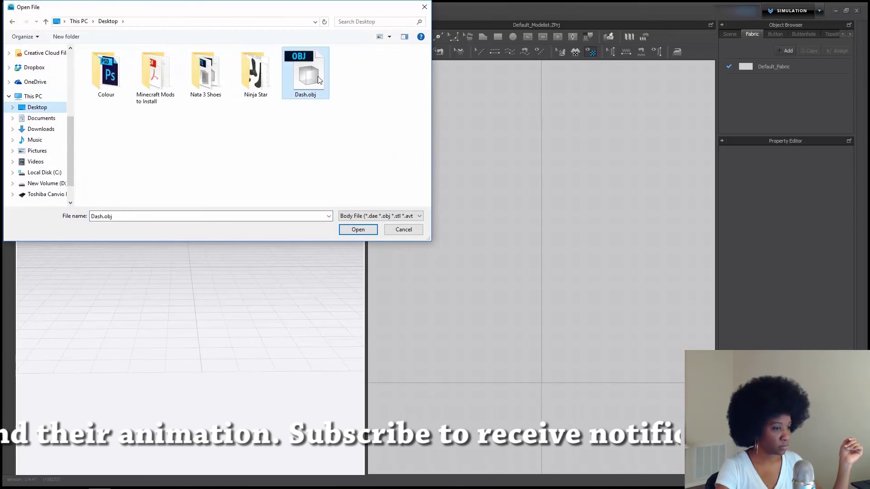
left_click(358, 229)
left_click(448, 331)
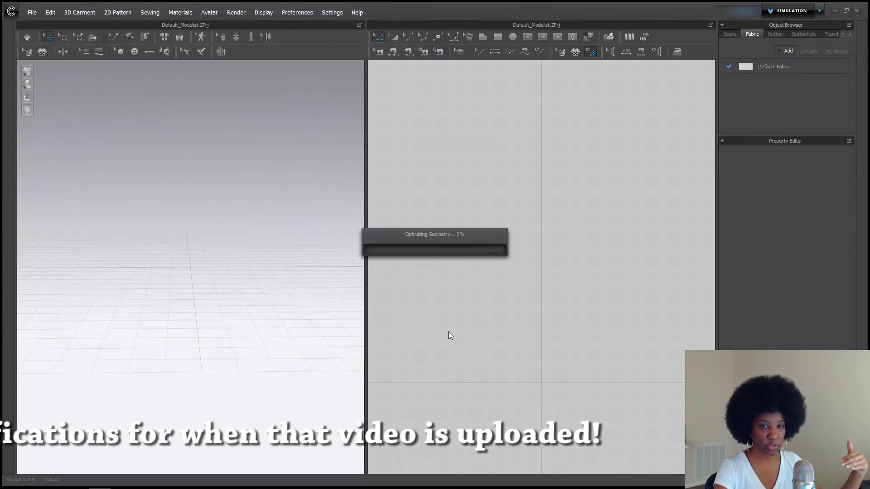
Change the workspace from Simulation to Animation mode with the imported avatar loaded
scroll(91, 267, "up", 2)
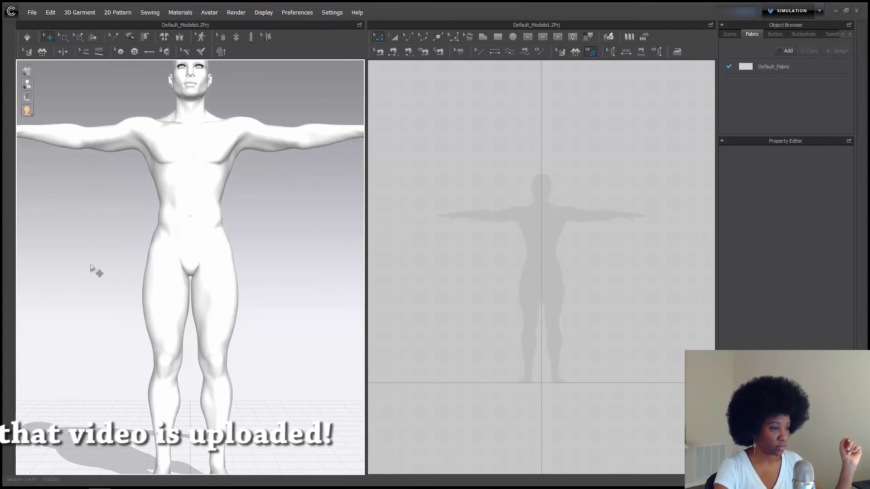
scroll(92, 266, "down", 4)
middle_click_drag(83, 269, 107, 251)
right_click_drag(107, 250, 276, 247)
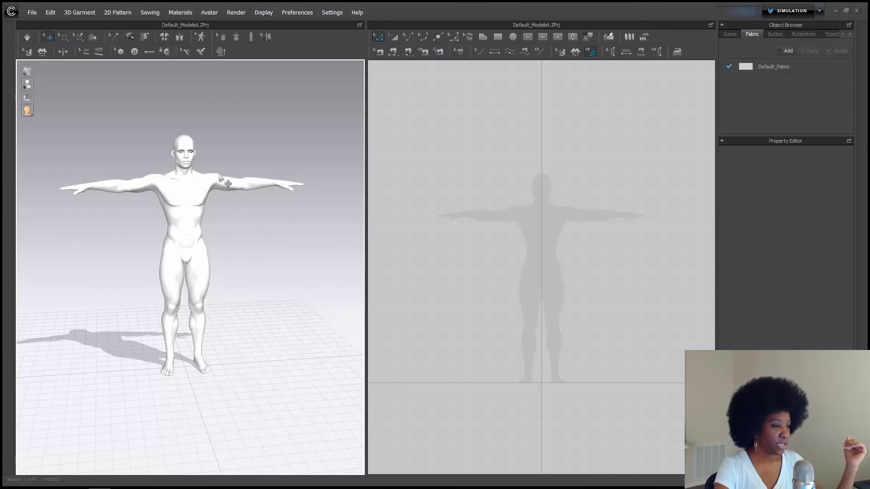
scroll(226, 177, "up", 1)
left_click(32, 12)
left_click(32, 10)
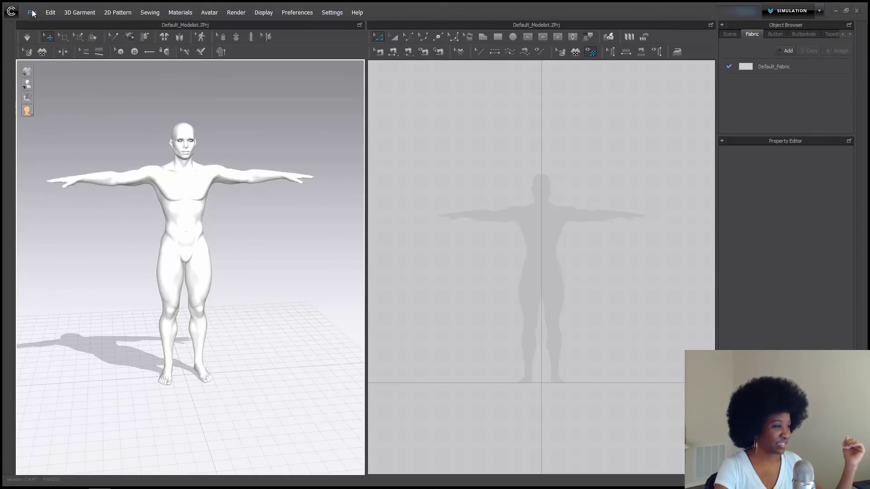
left_click(762, 14)
left_click(783, 45)
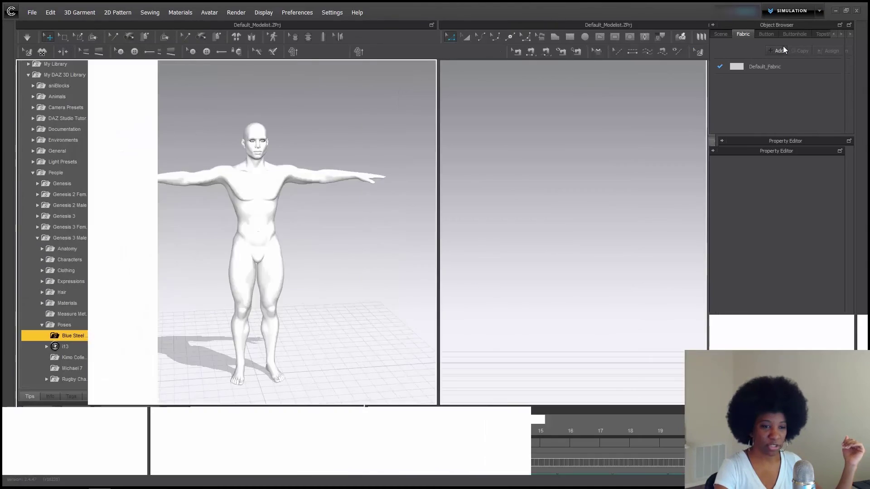
Import DashANIM.mdd as a standard MDD cache for all avatars at cm (DAZ Studio) scale with Z inverted, and play the animation
left_click(31, 11)
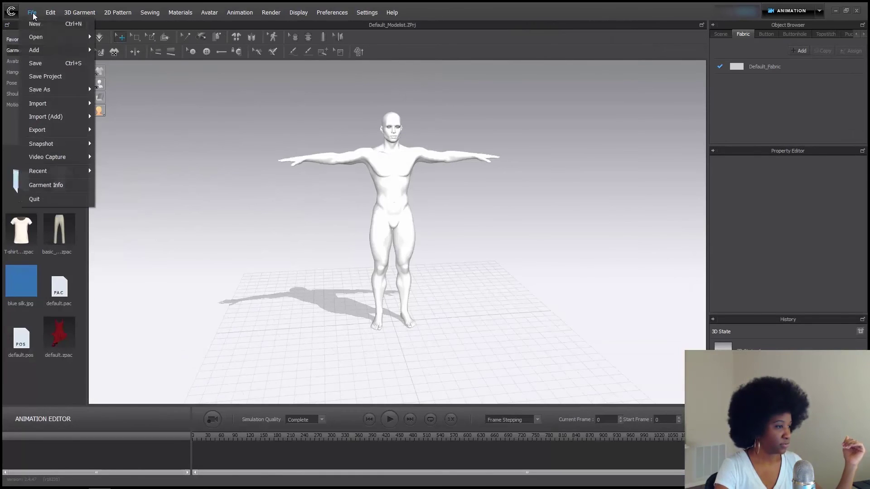
mouse_move(57, 105)
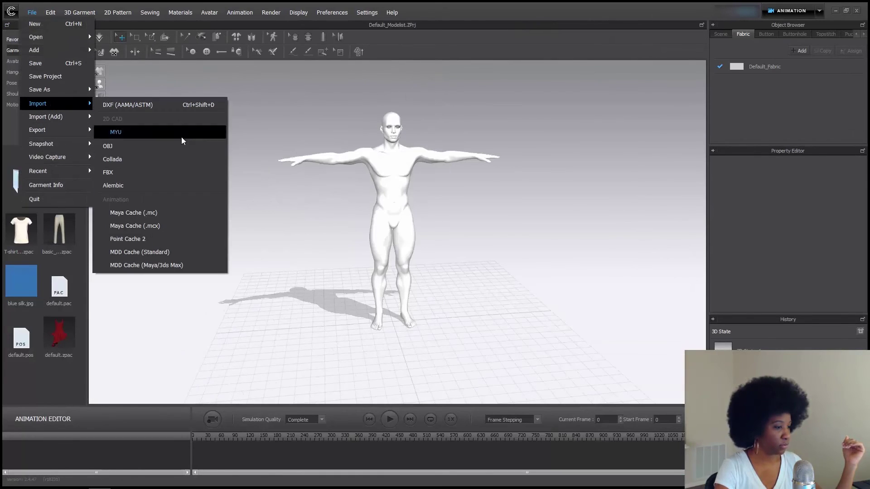
left_click(162, 254)
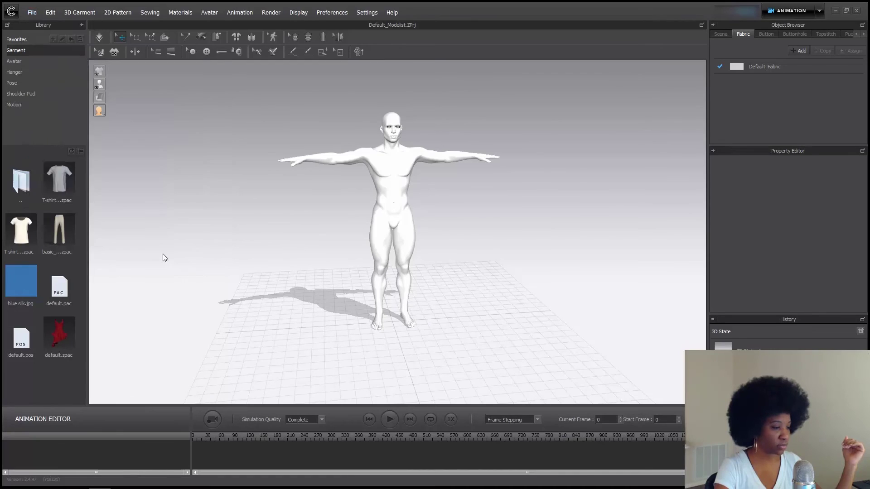
left_click(307, 91)
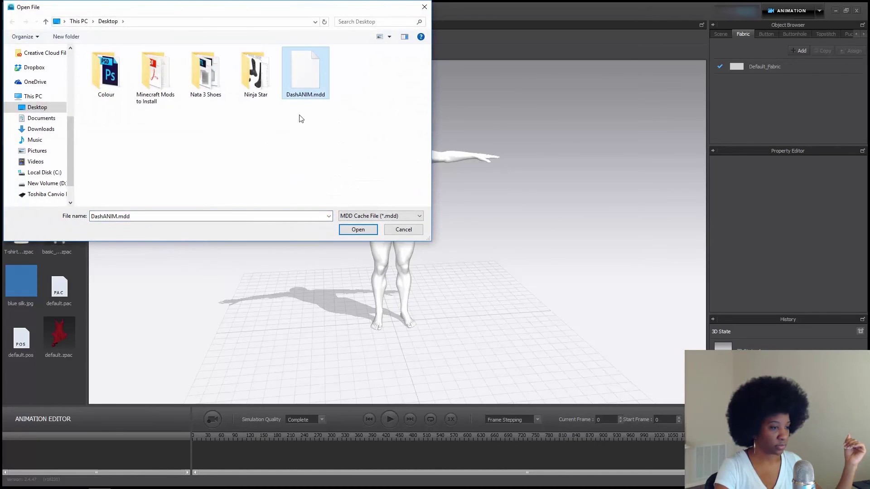
left_click(358, 229)
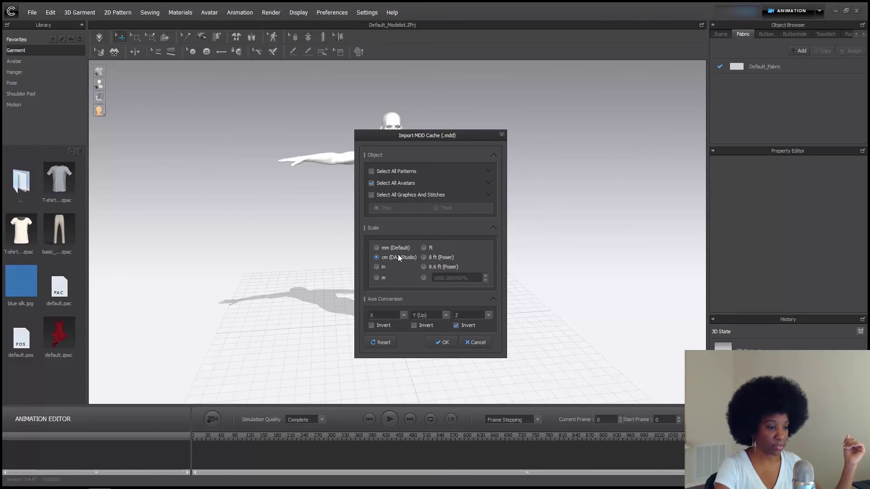
left_click(441, 343)
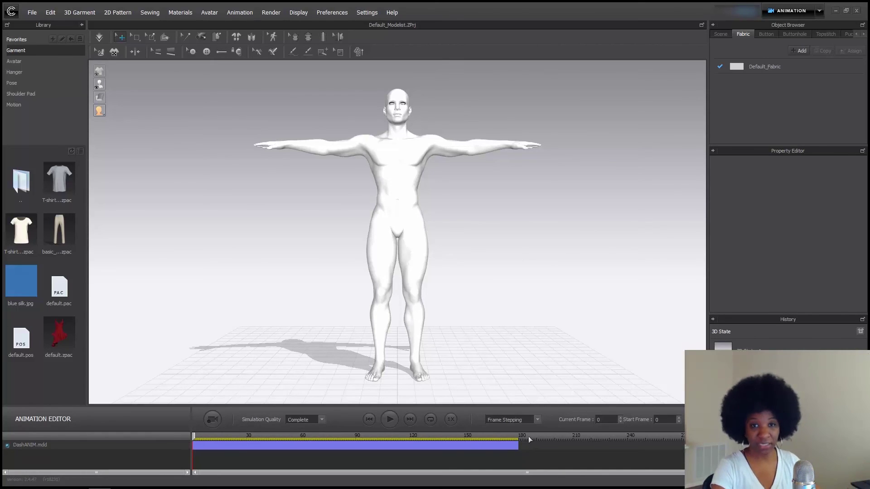
left_click(395, 419)
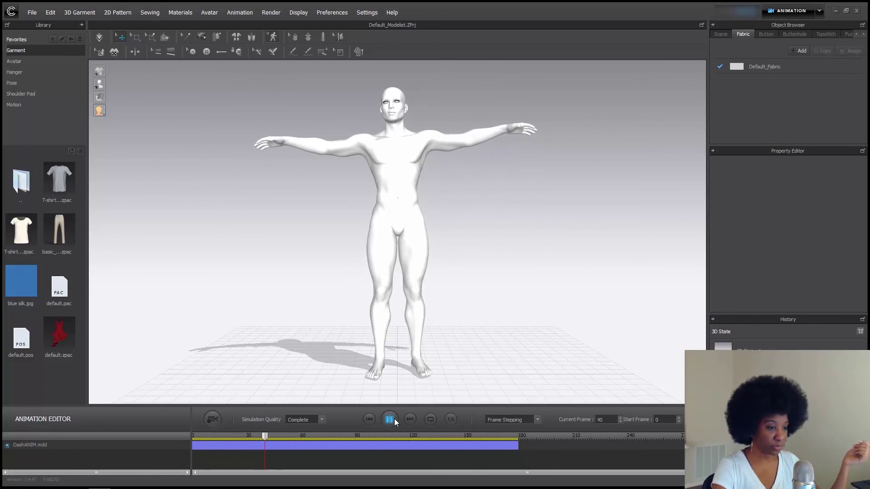